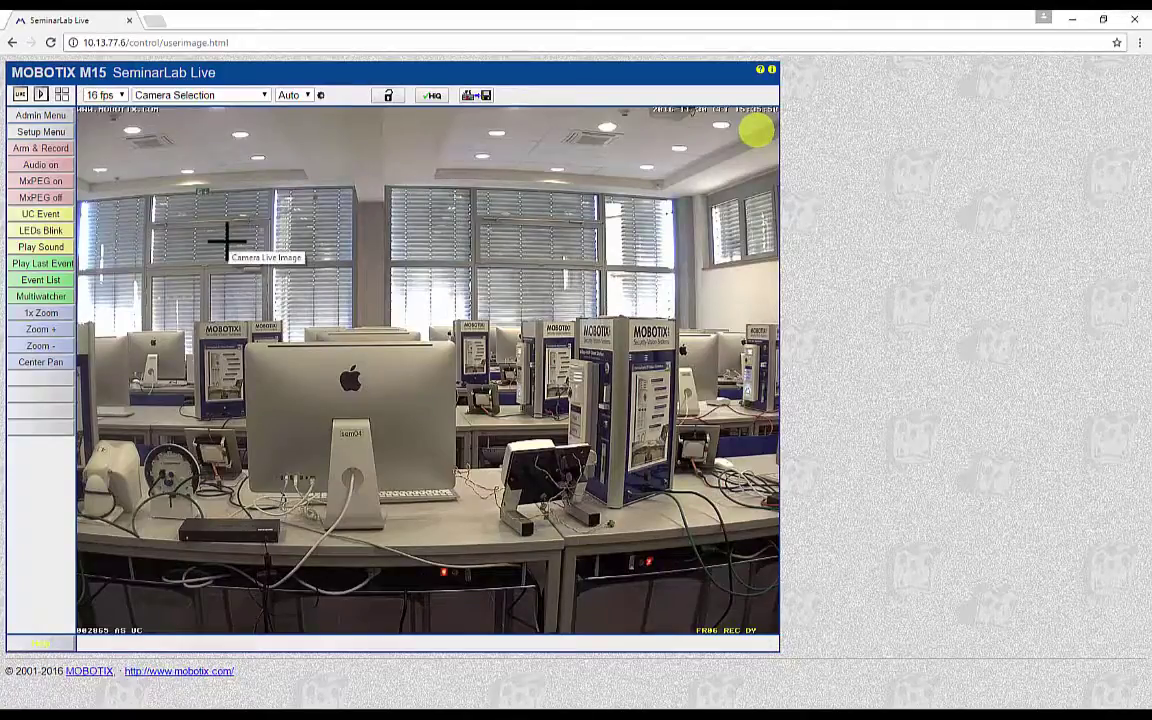
Open the MOBOTIX M15 Setup Overview using the live view's Setup Menu button
click(47, 132)
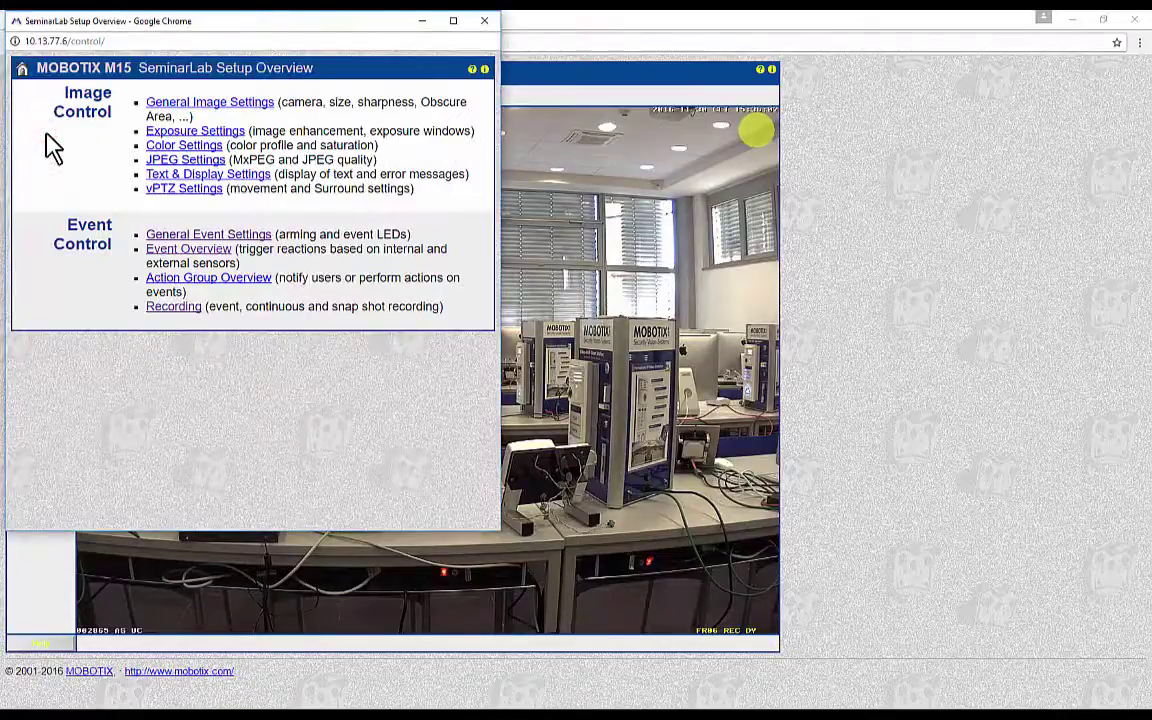
Review General Event Settings and the Event Overview, then open the Recording settings page
click(203, 236)
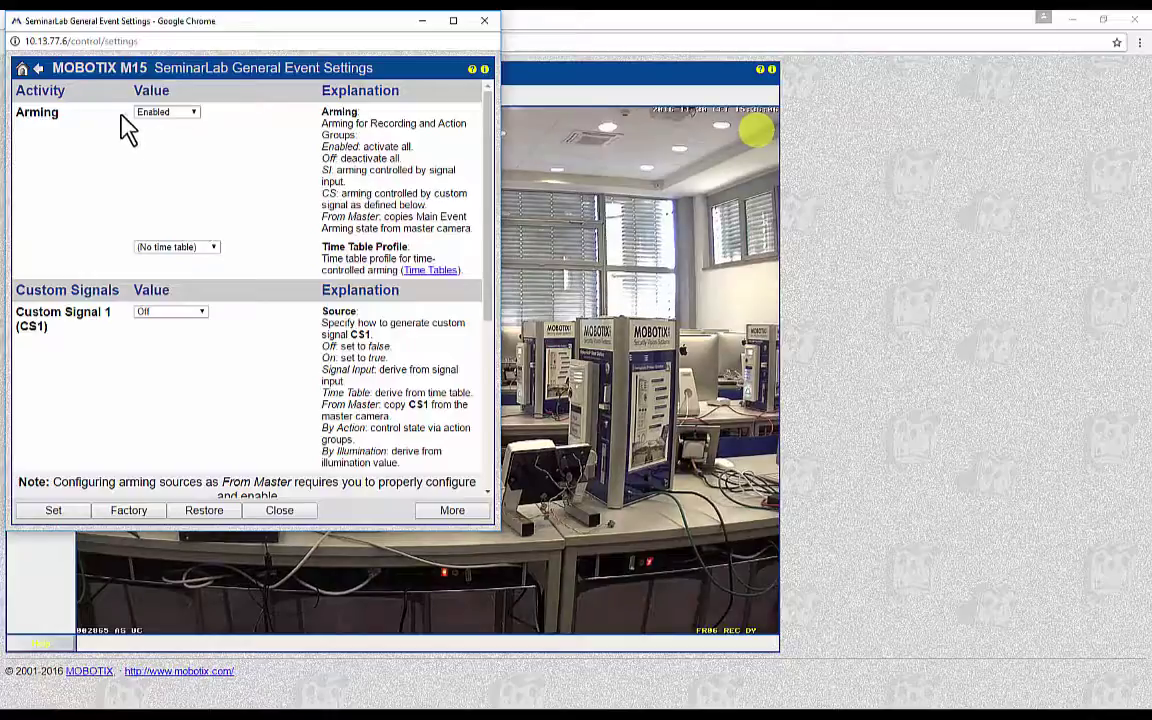
click(38, 68)
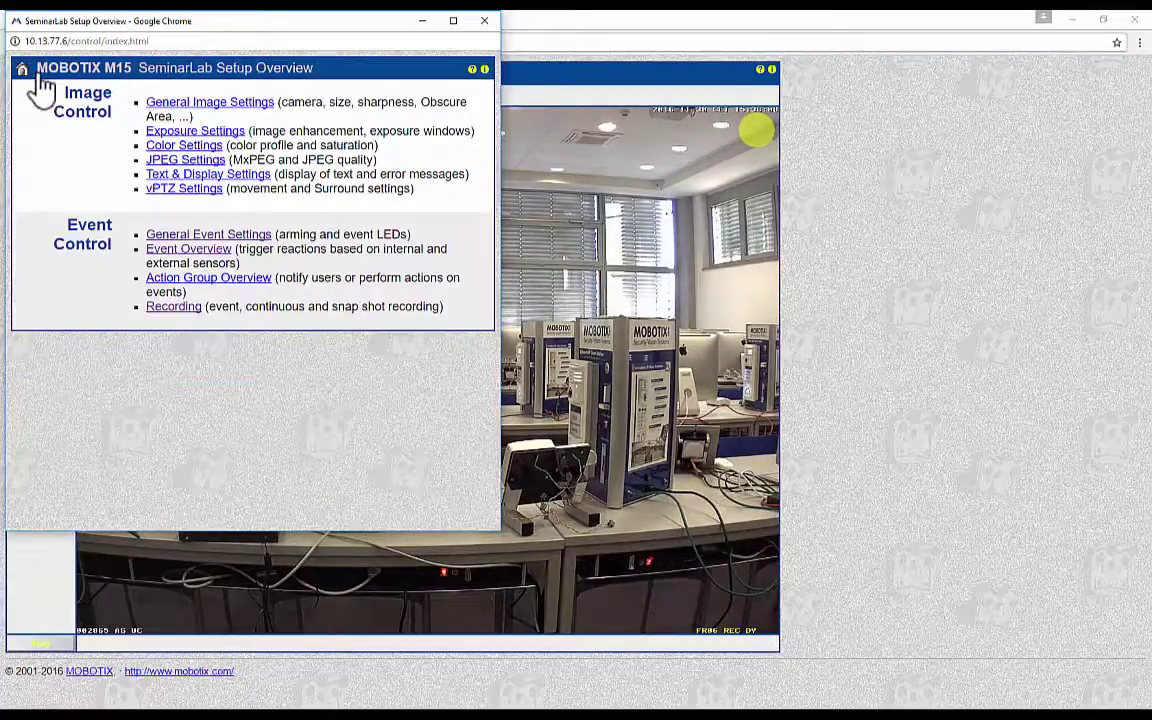
click(188, 250)
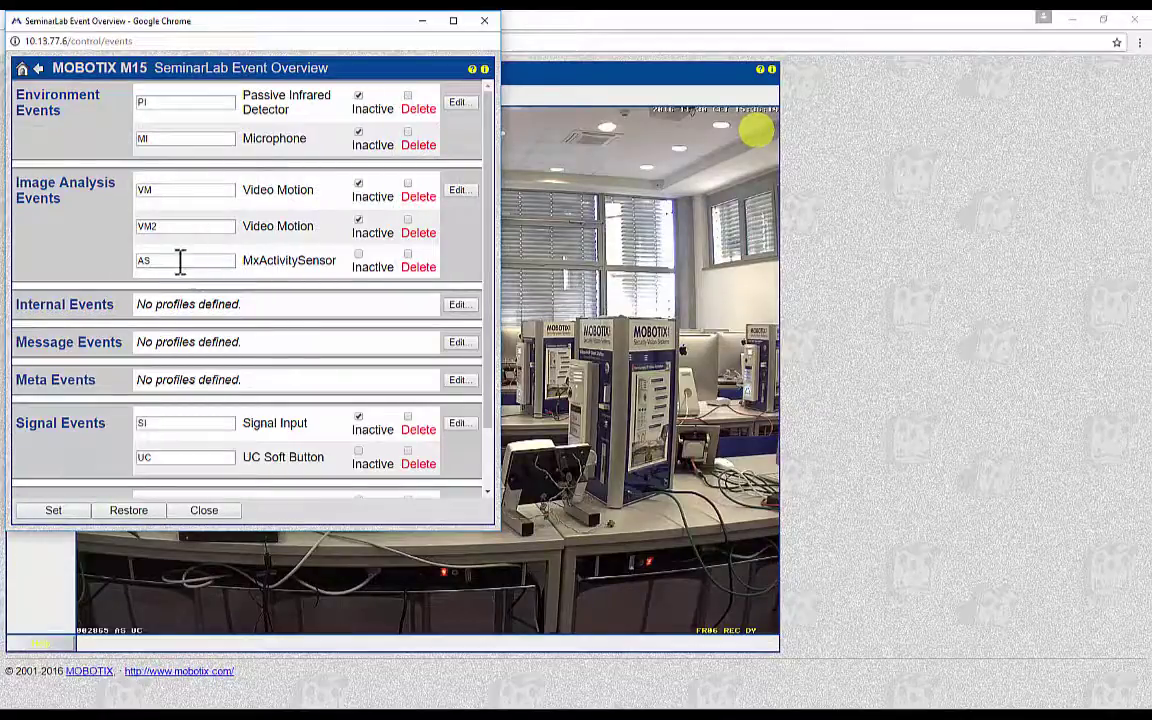
click(38, 70)
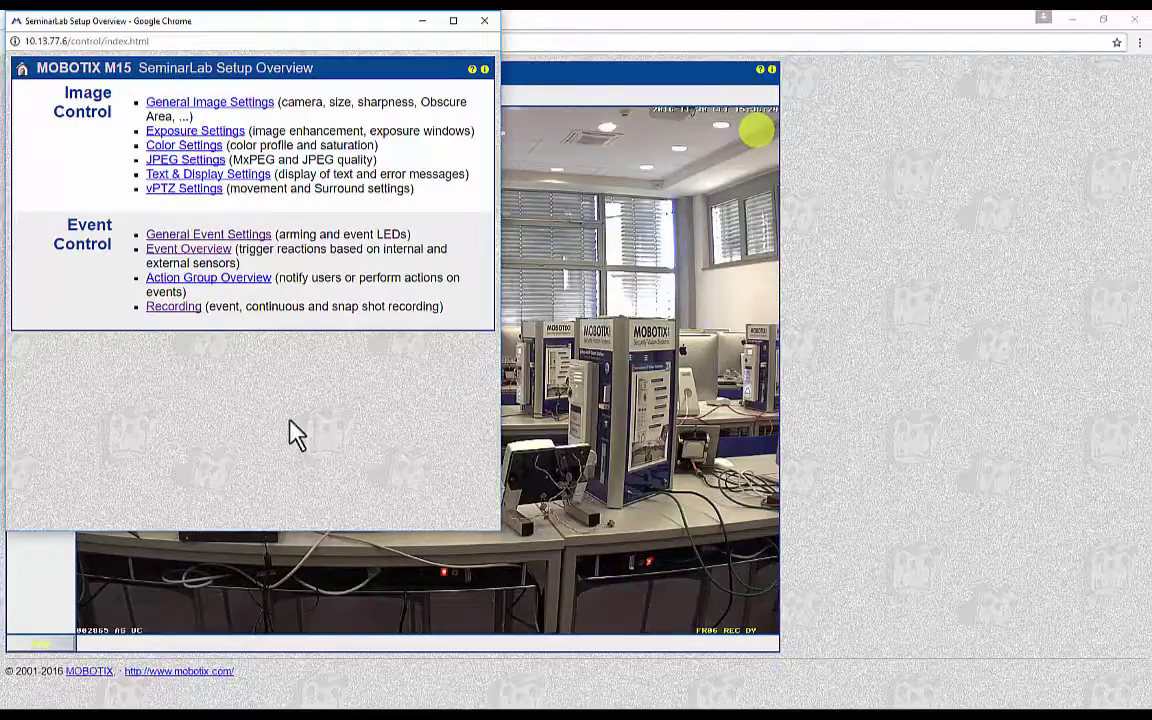
click(184, 312)
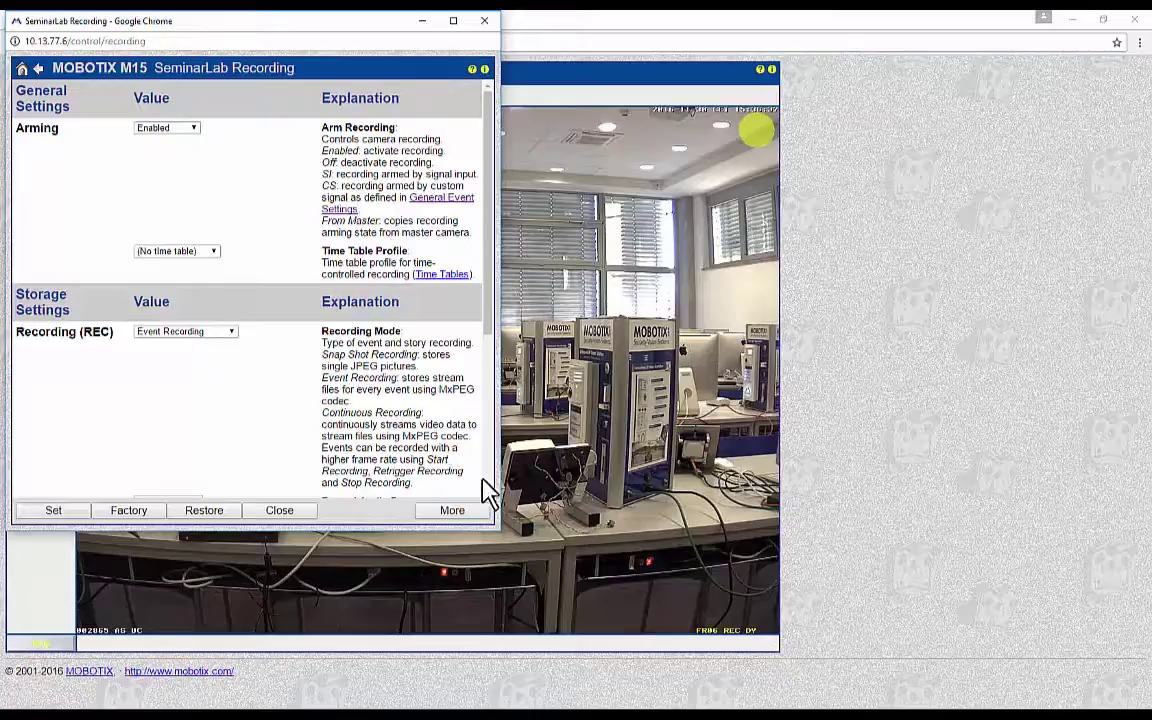
Enlarge the Recording window to reveal Start Recording, and read the recording online help
drag(492, 522, 731, 618)
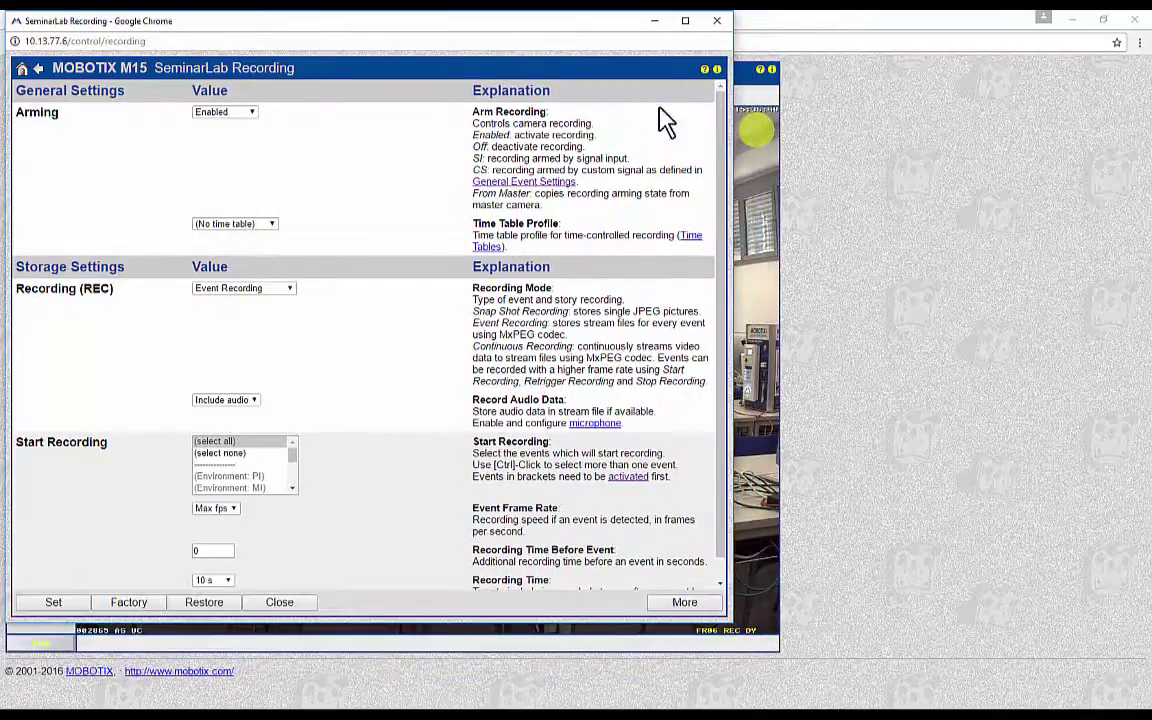
click(705, 71)
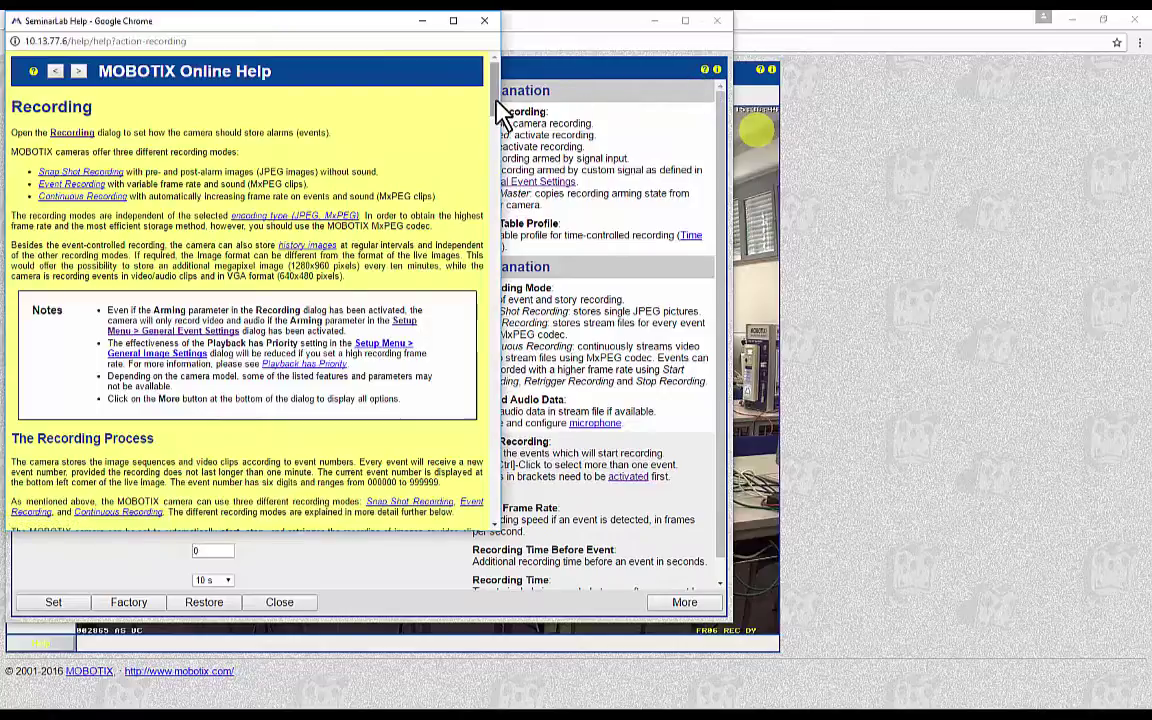
drag(497, 108, 497, 330)
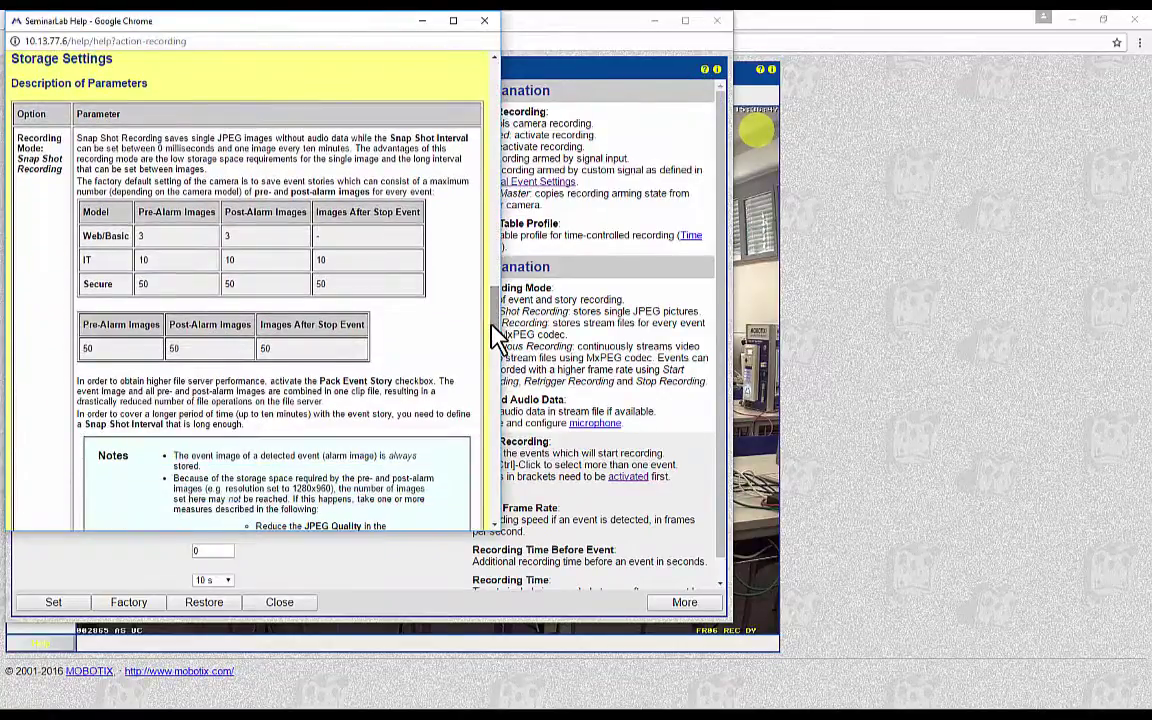
click(484, 20)
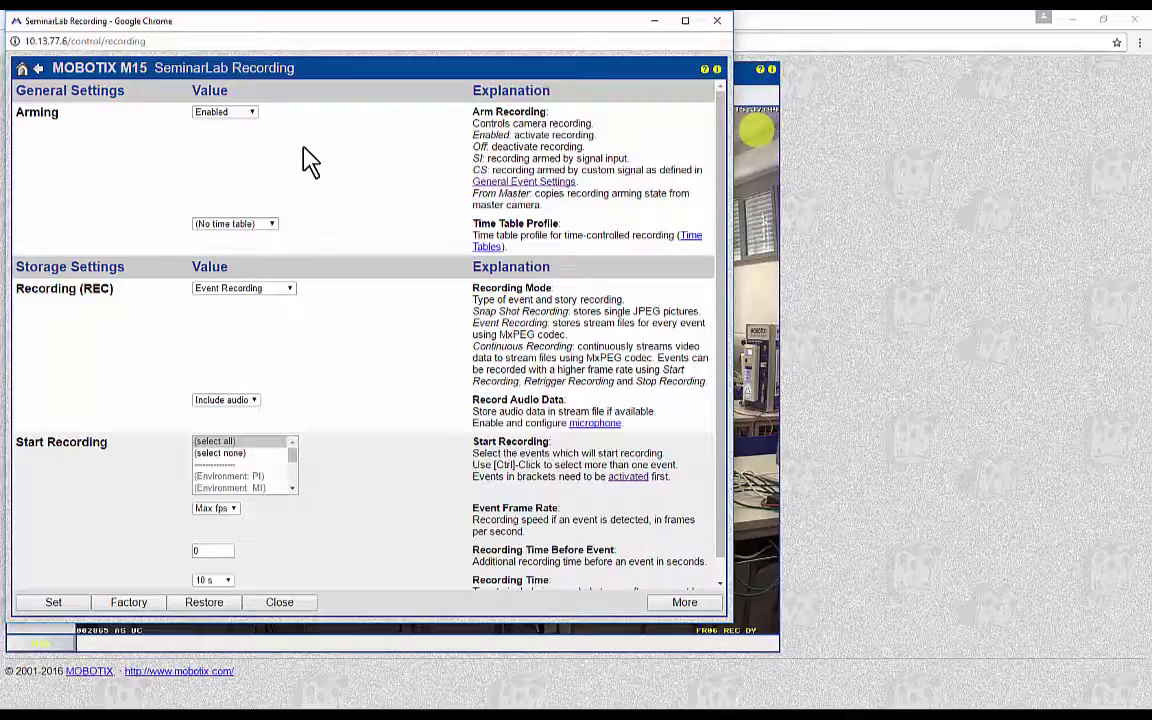
Show all recording options, leave the Time Table Profile unchanged, and return to live view
click(685, 604)
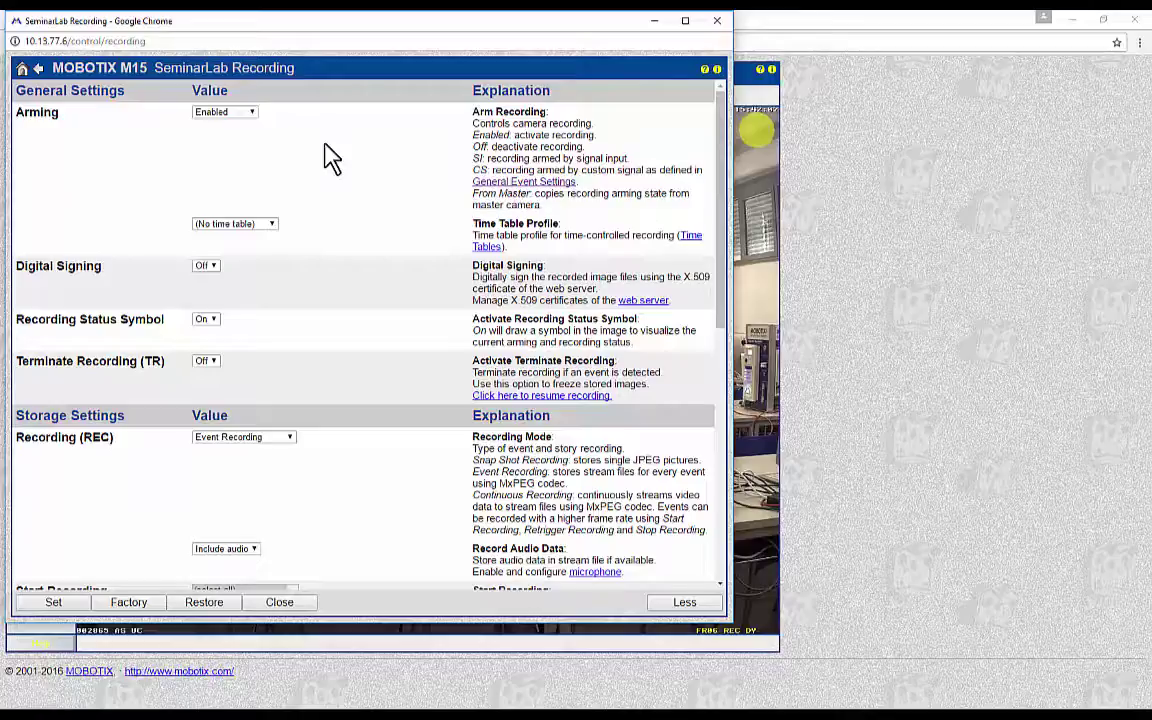
click(272, 224)
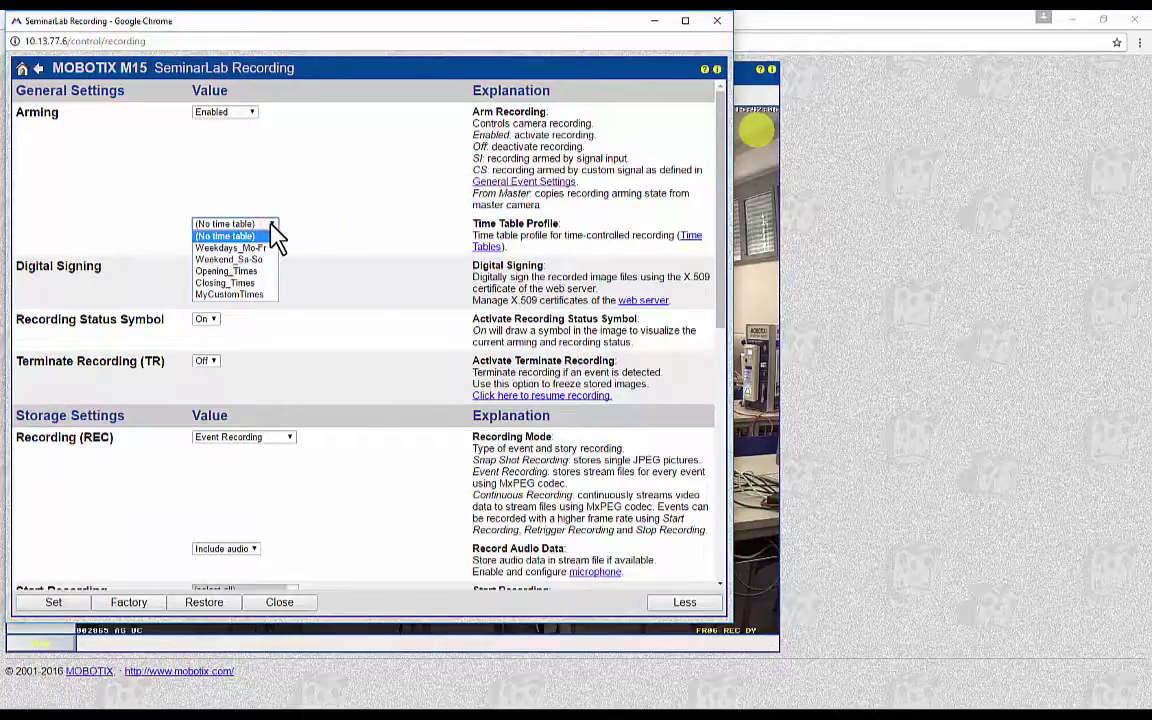
click(320, 222)
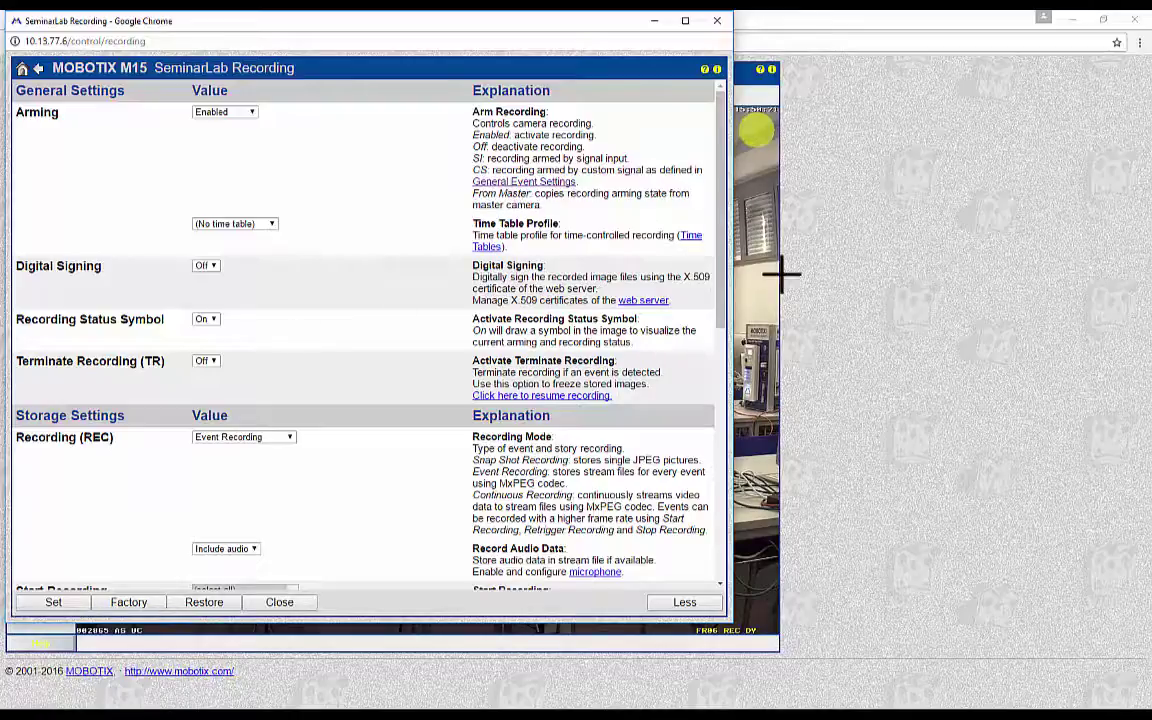
click(840, 300)
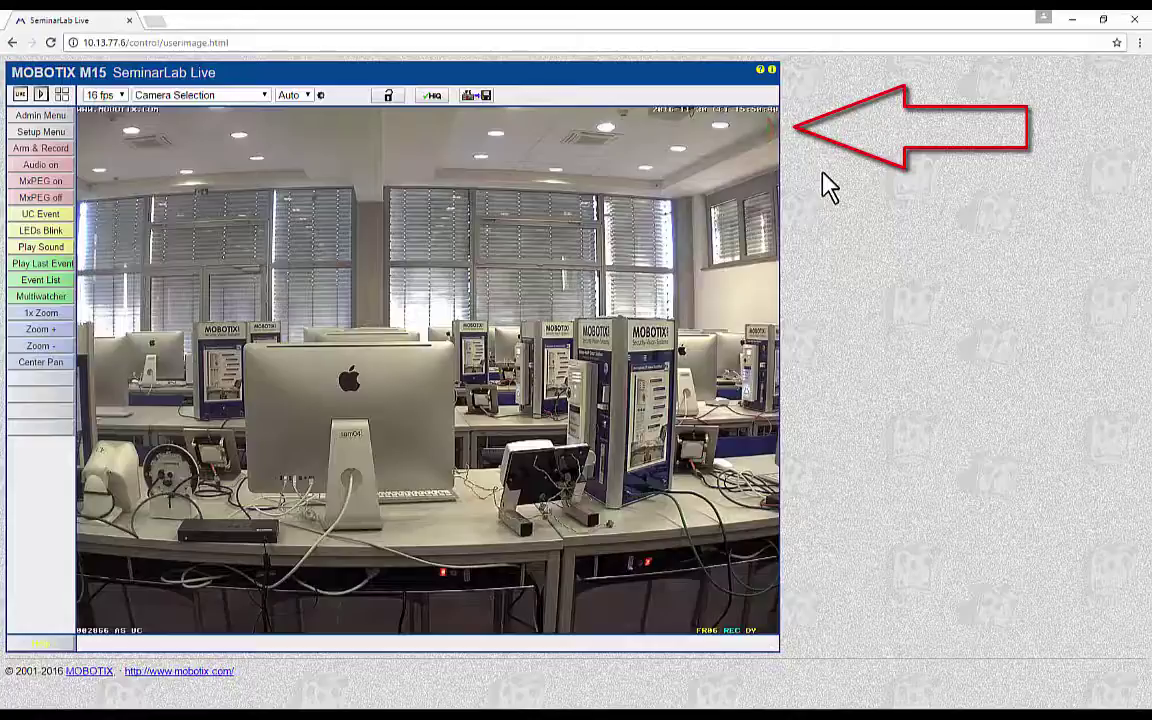
Check the live image's status symbol showing 'TR: Recording stopped', then return to Recording settings
click(841, 503)
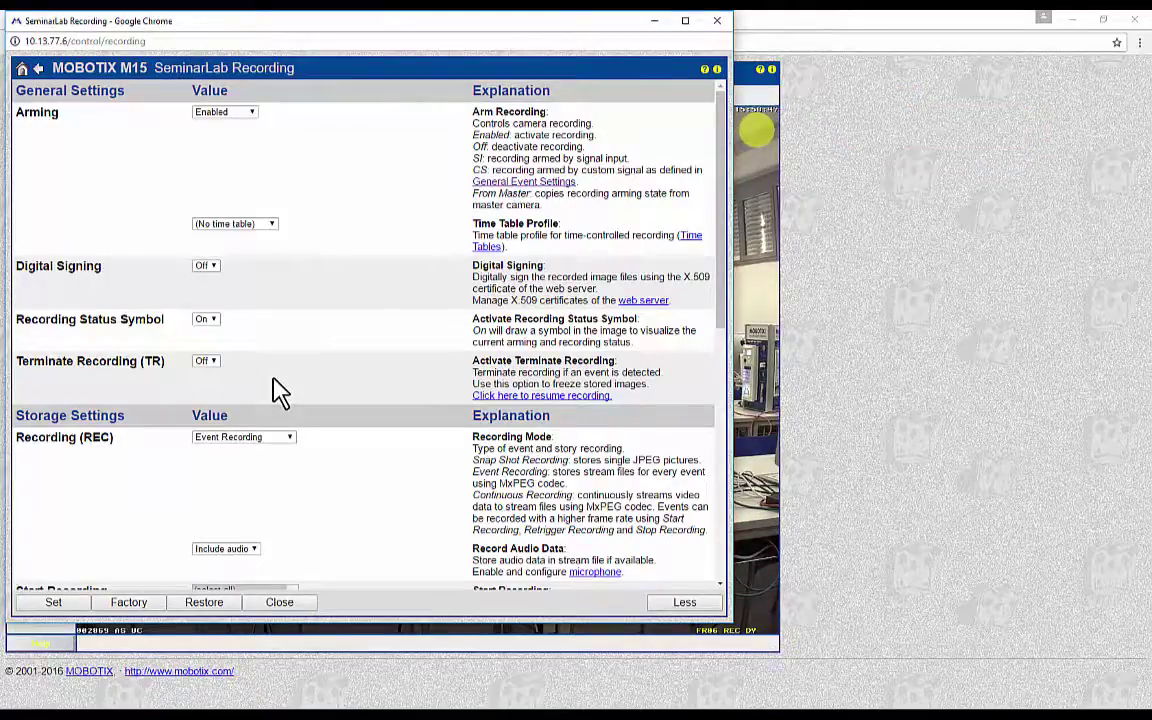
Turn Terminate Recording (TR) On and apply the recording settings with Set
click(208, 362)
click(214, 386)
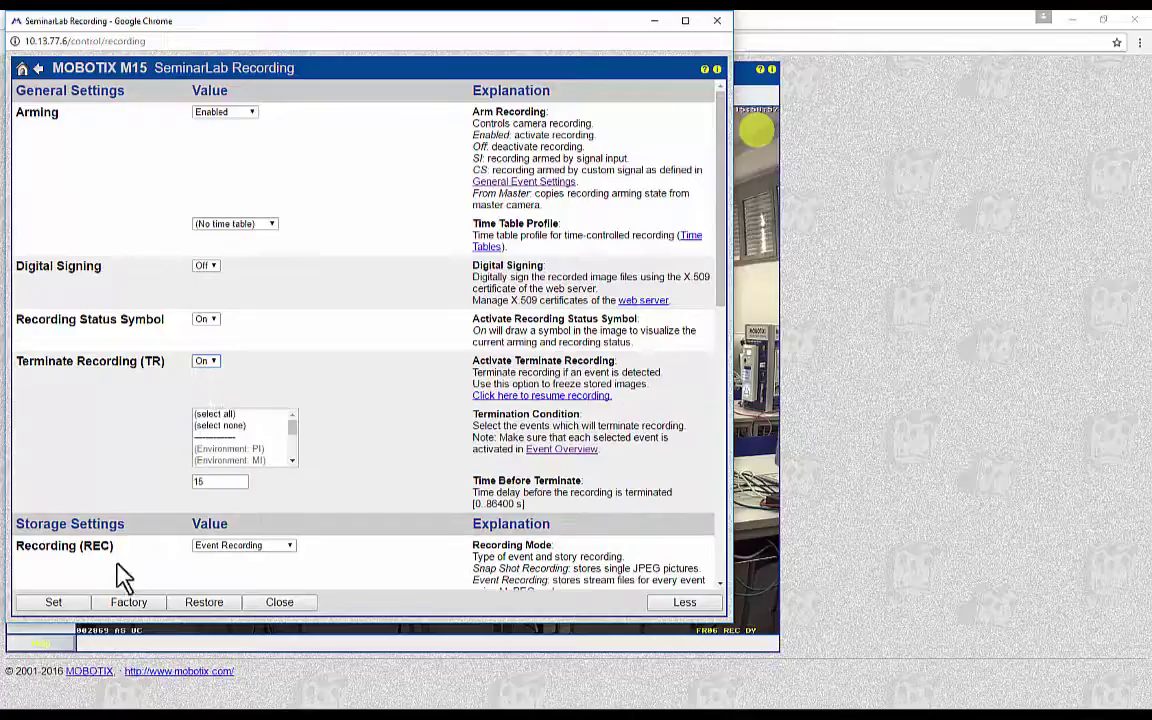
click(76, 604)
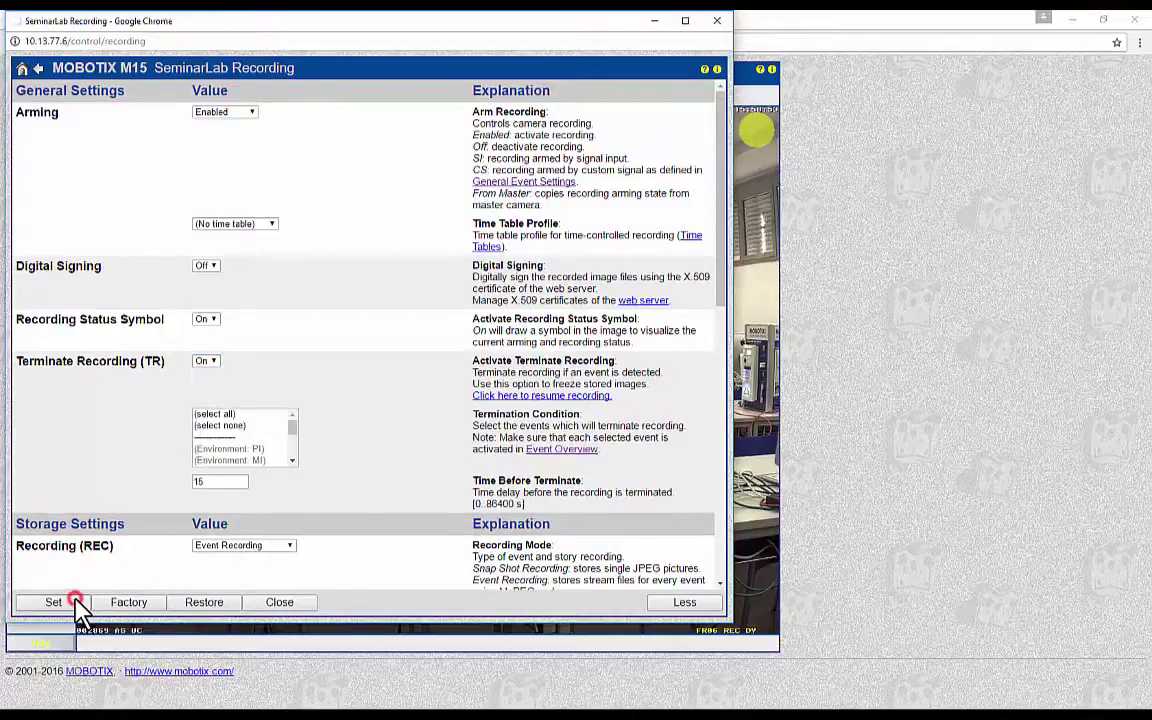
click(823, 548)
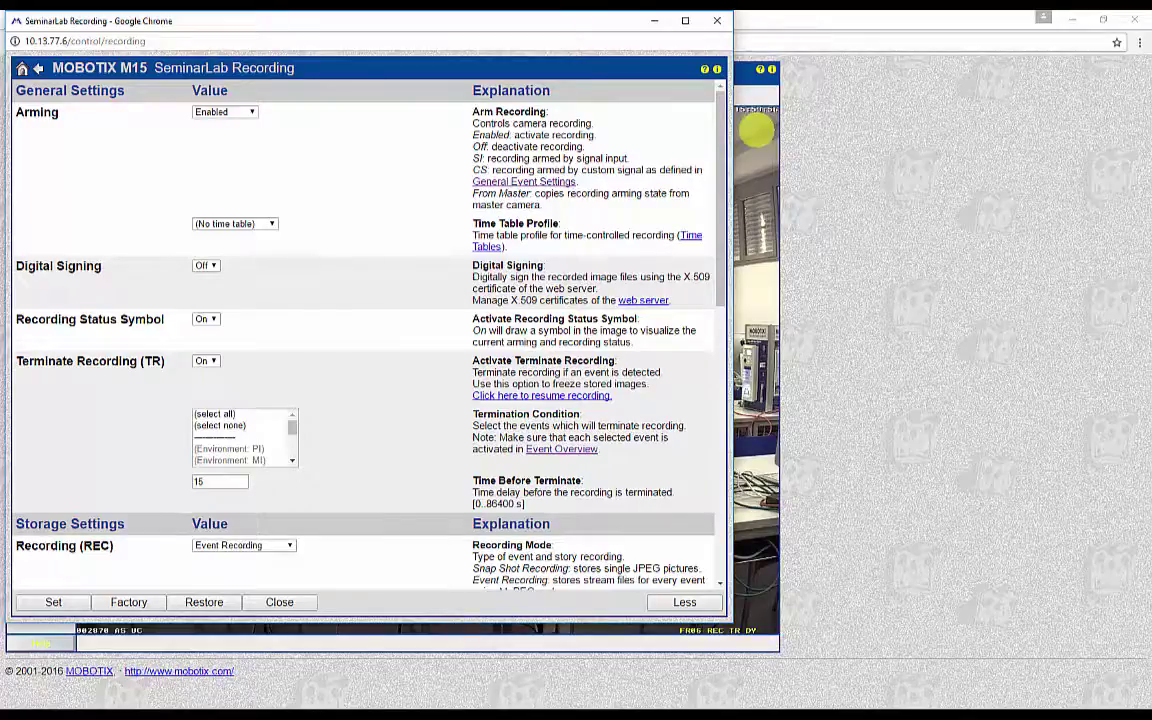
scroll(345, 160, down, 4)
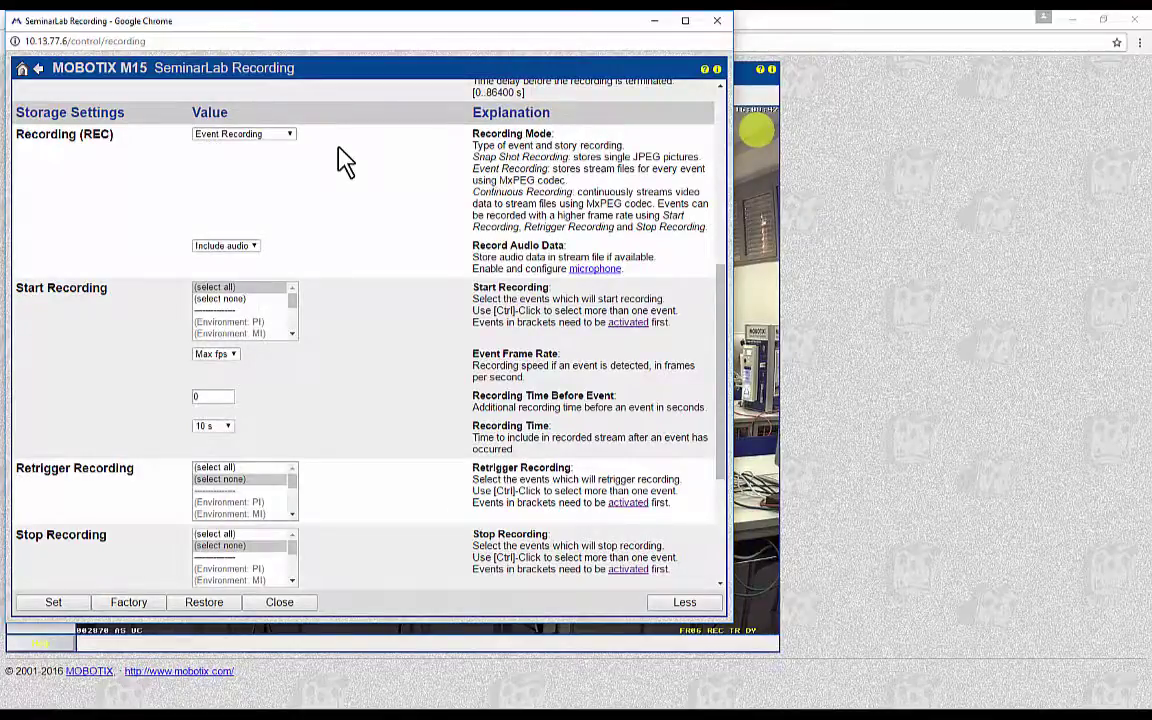
click(290, 136)
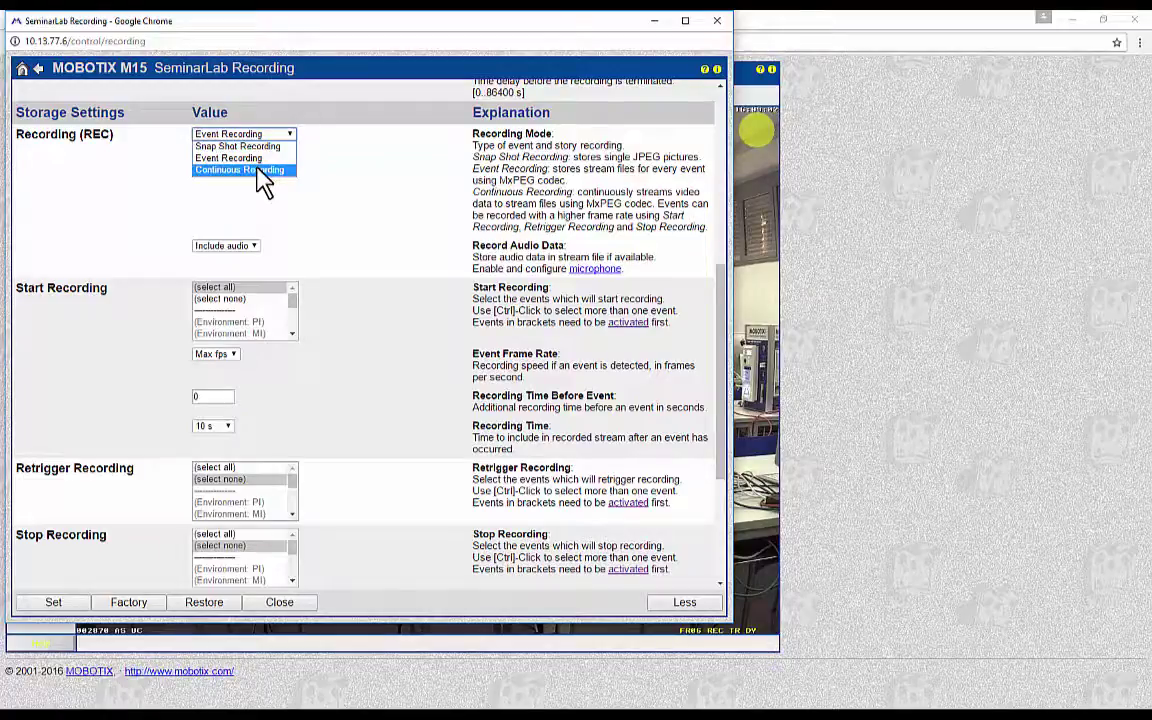
click(284, 258)
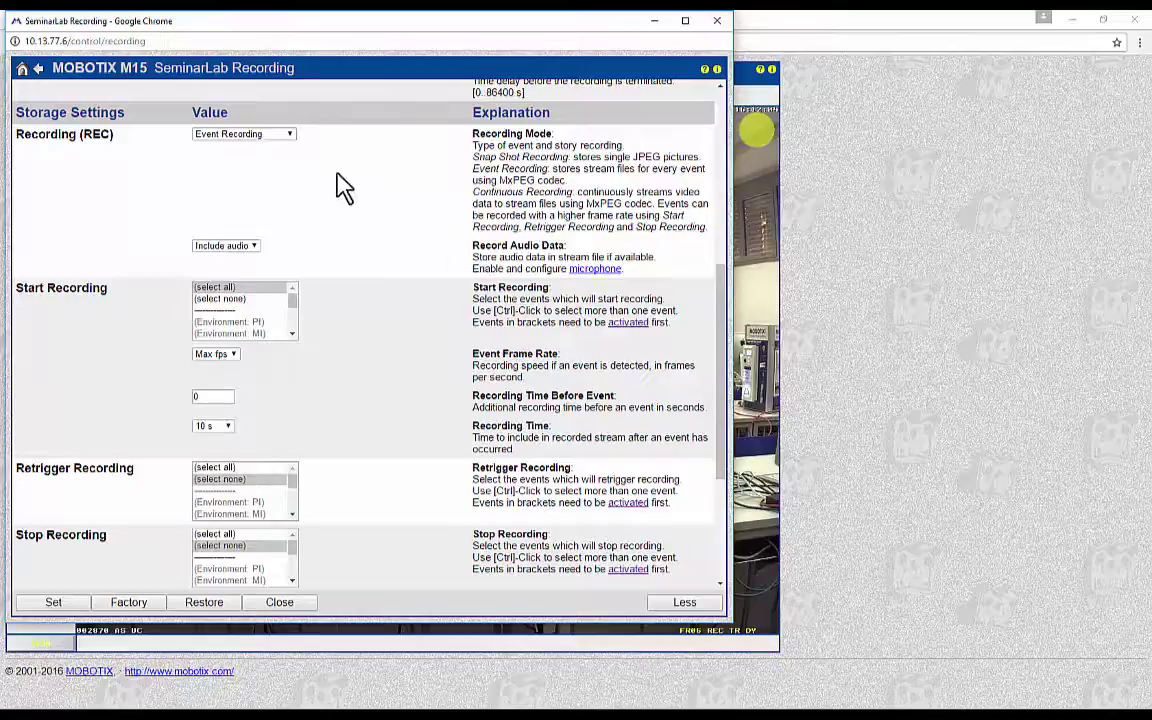
Switch Recording (REC) to Snap Shot Recording, revealing 1000 ms interval and pre/post-alarm image options
click(278, 136)
click(250, 145)
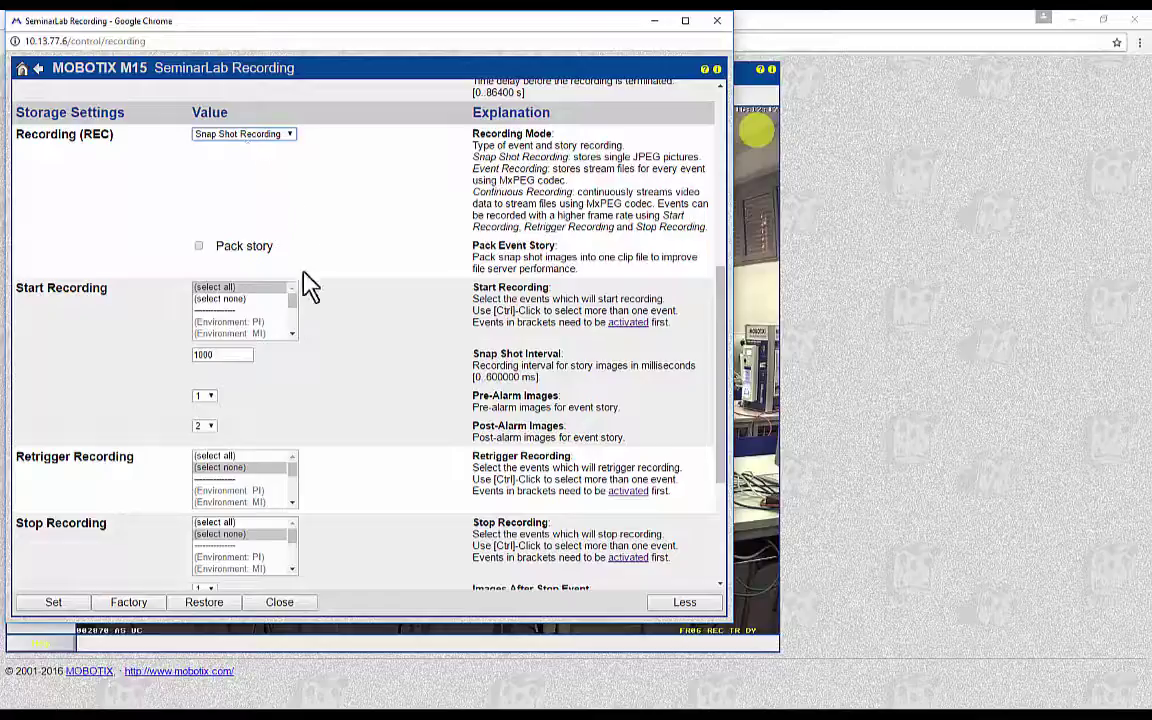
click(292, 334)
click(292, 334)
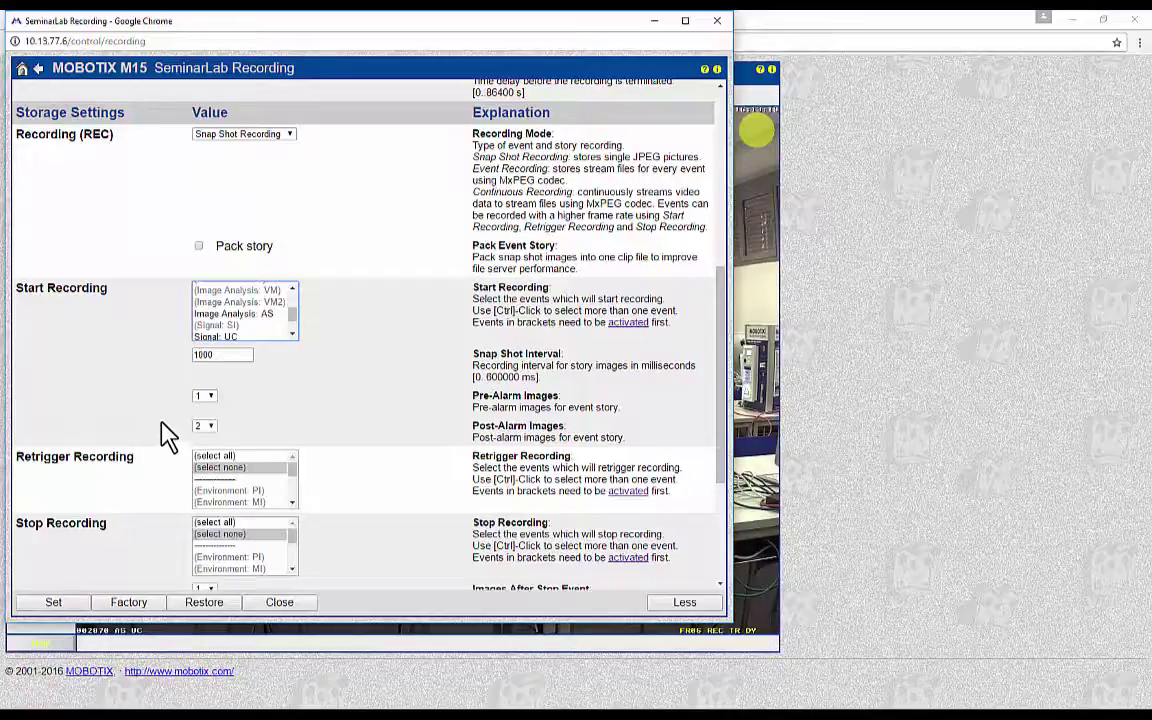
click(203, 396)
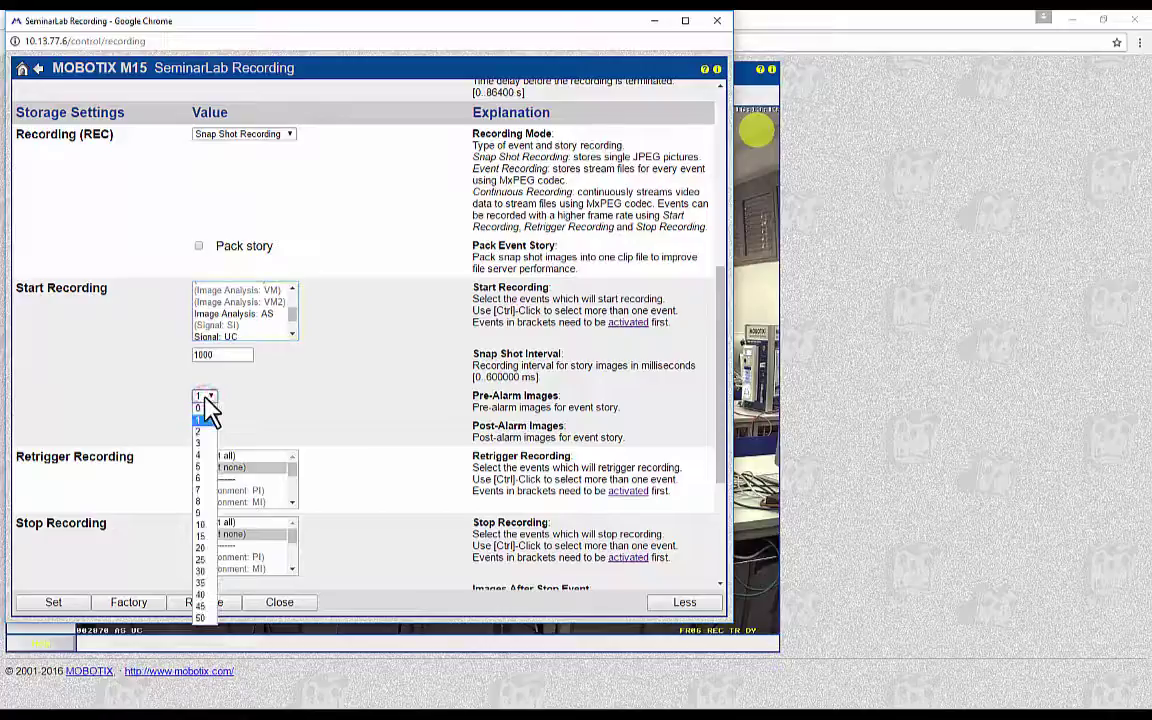
click(165, 396)
click(202, 426)
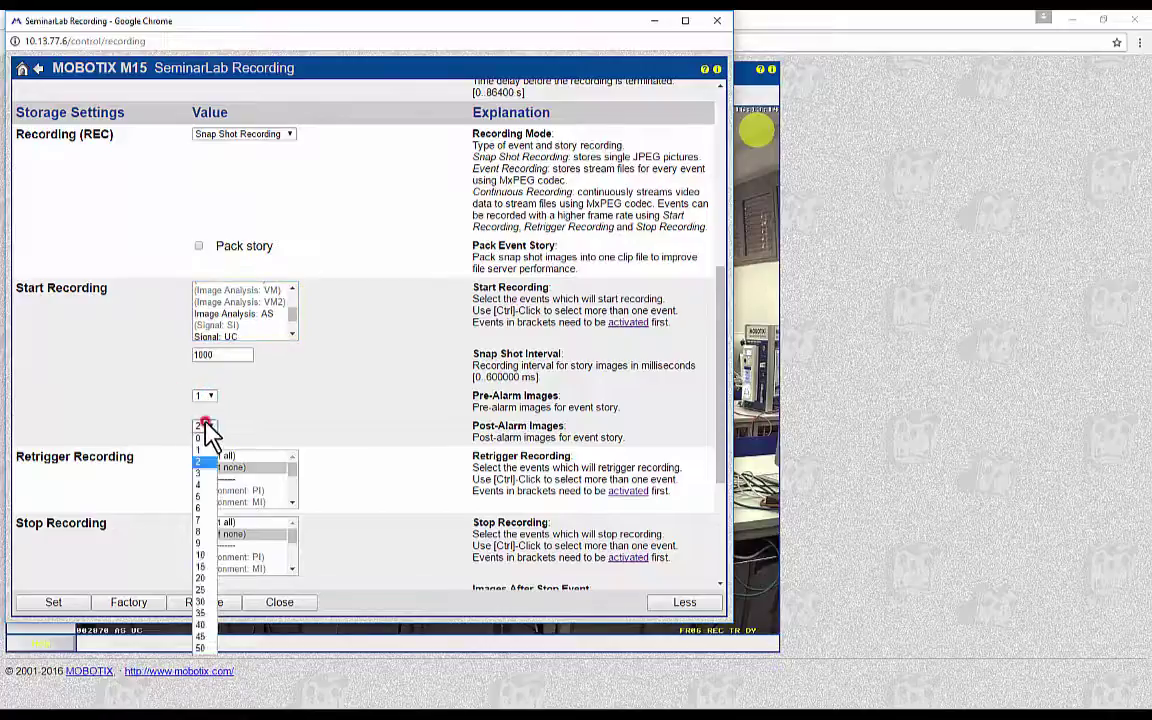
click(160, 418)
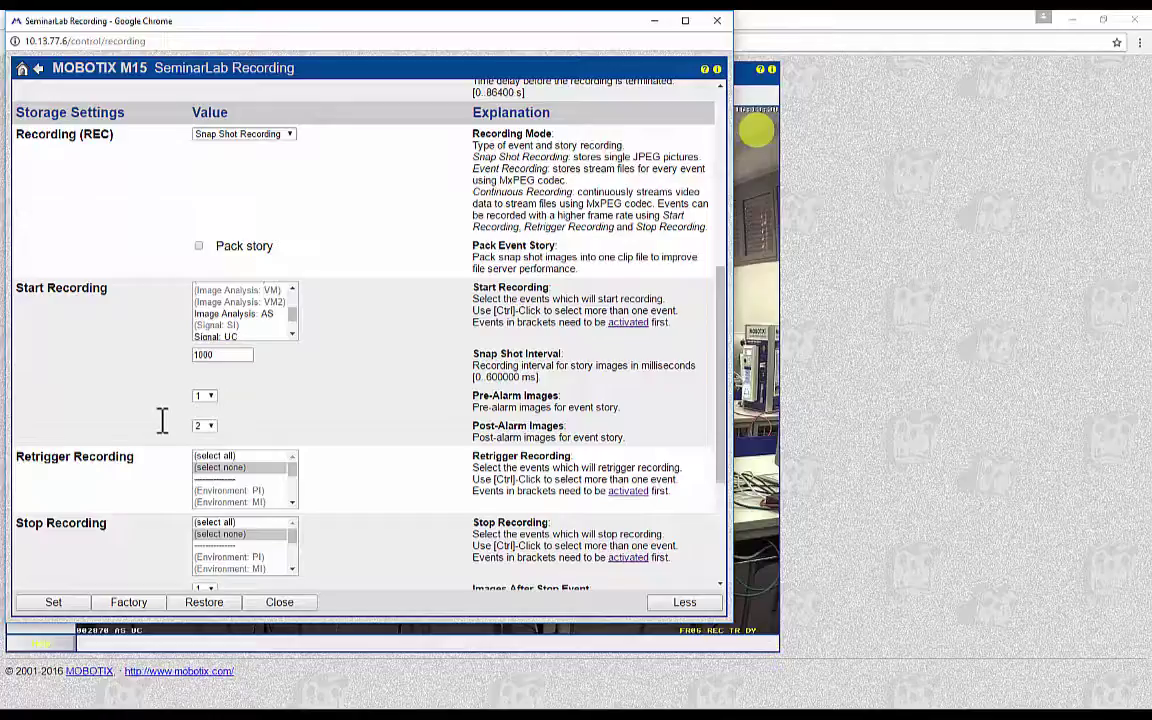
Set Recording (REC) back to Event Recording and choose Image Analysis: AS as start event
key(Down)
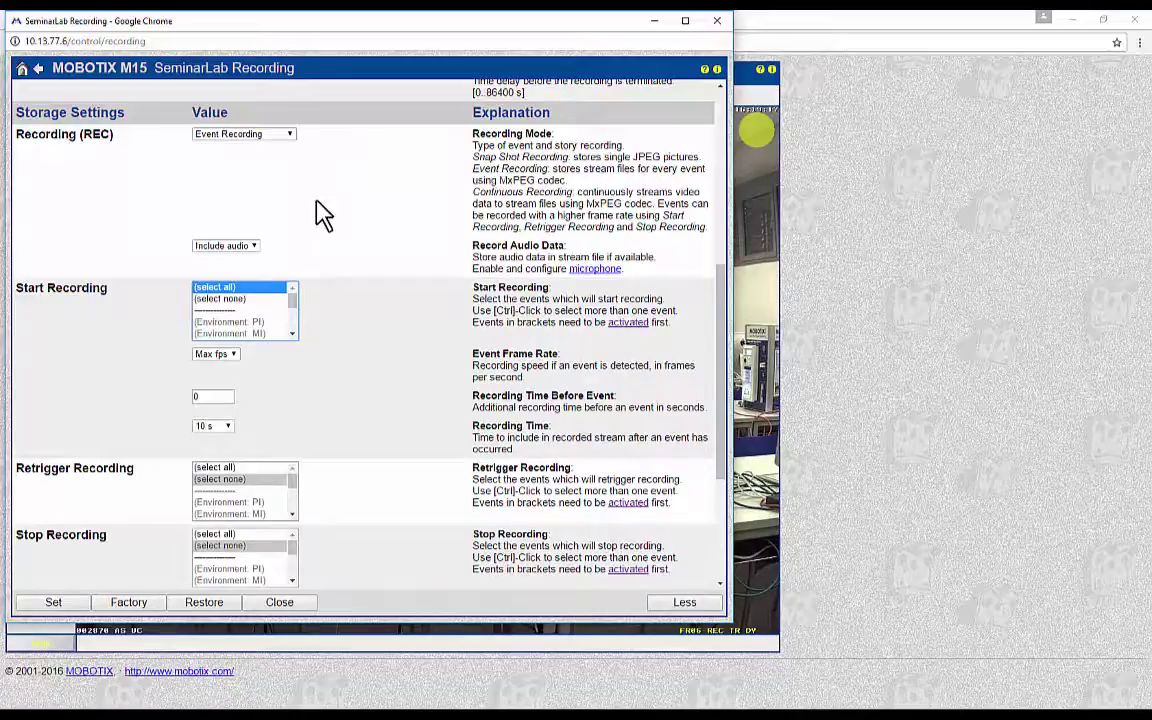
scroll(296, 334, down, 5)
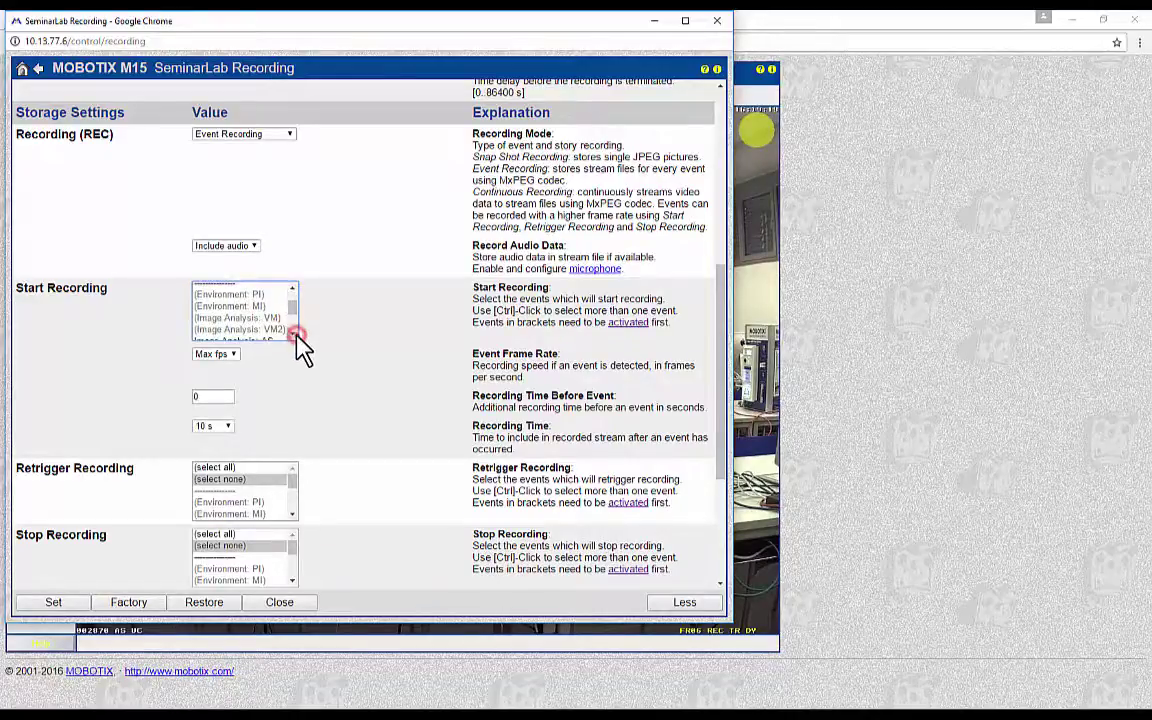
click(238, 315)
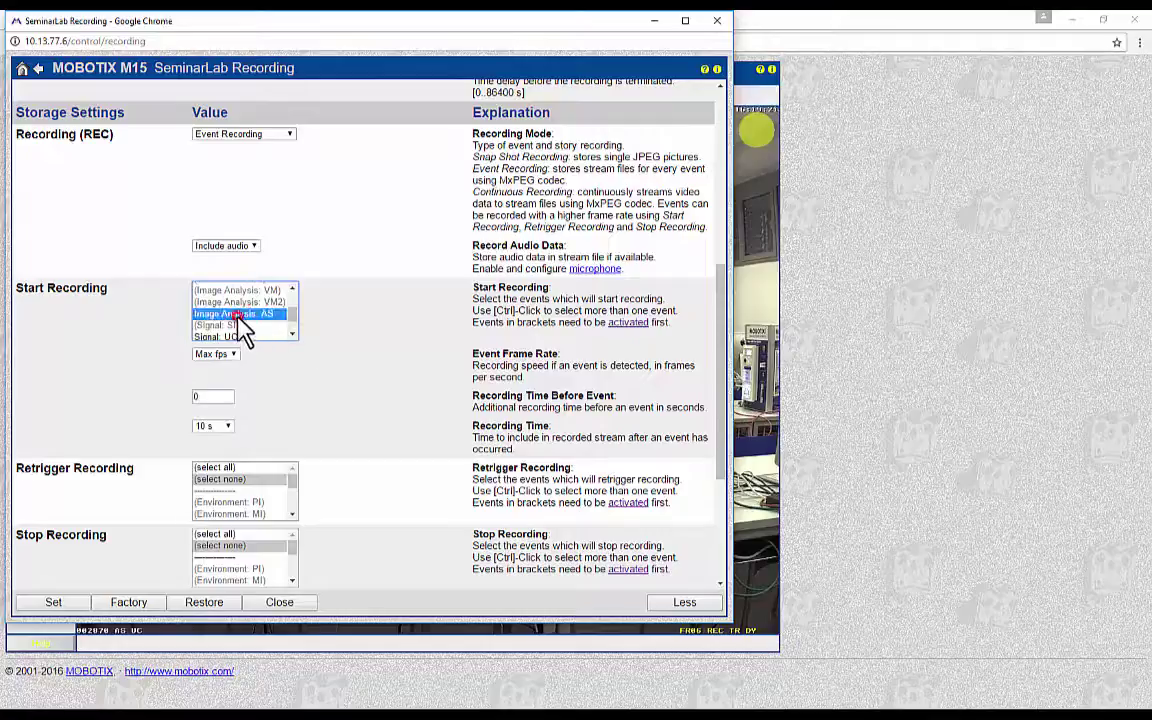